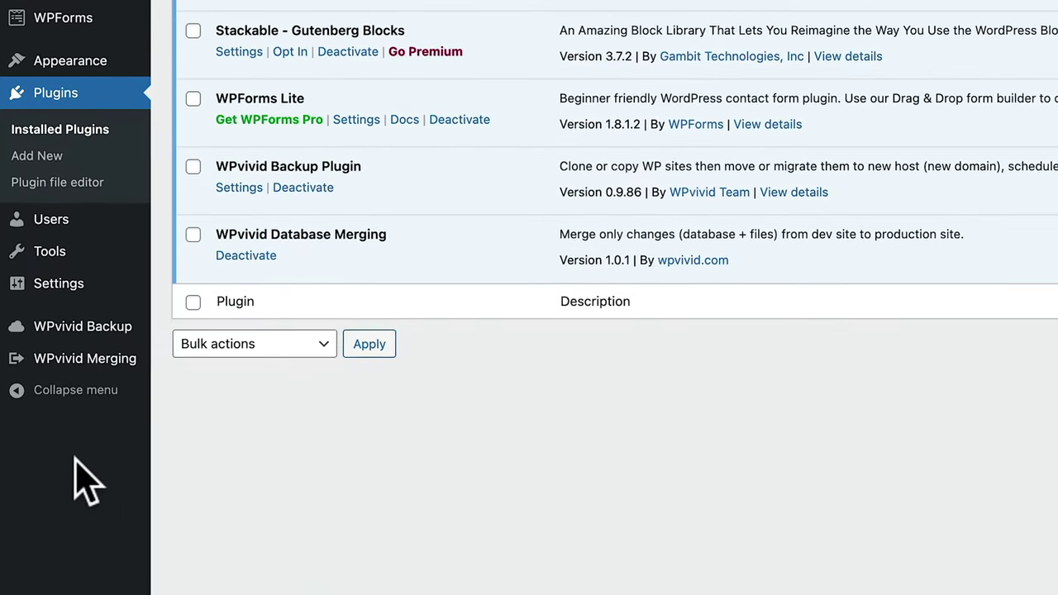
# Create the staging site mystaging01 in the website root using the live site's database, and log in to its admin dashboard.
pyautogui.moveTo(88, 327)
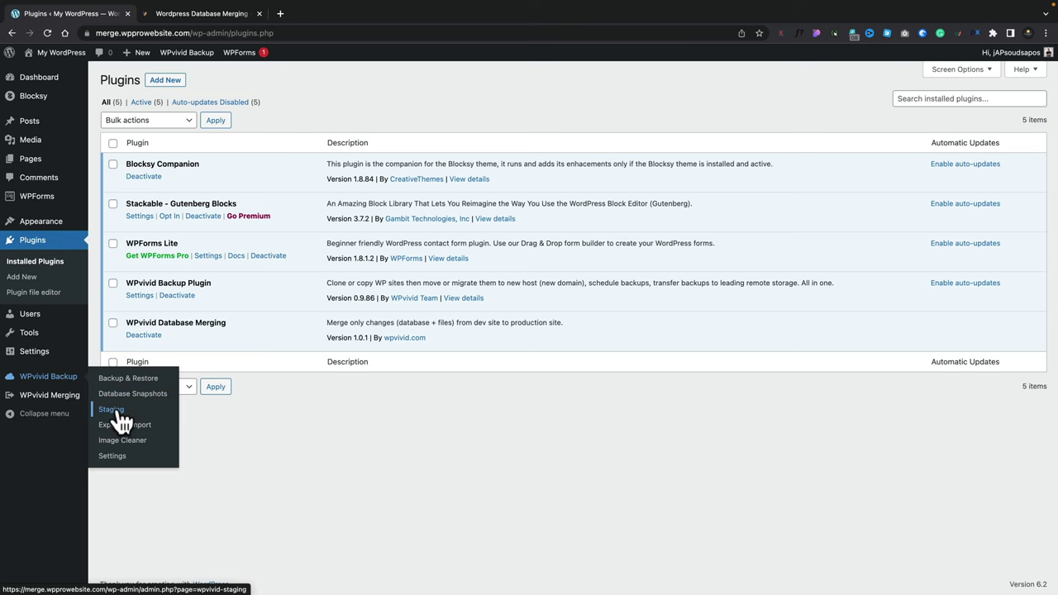
pyautogui.click(116, 411)
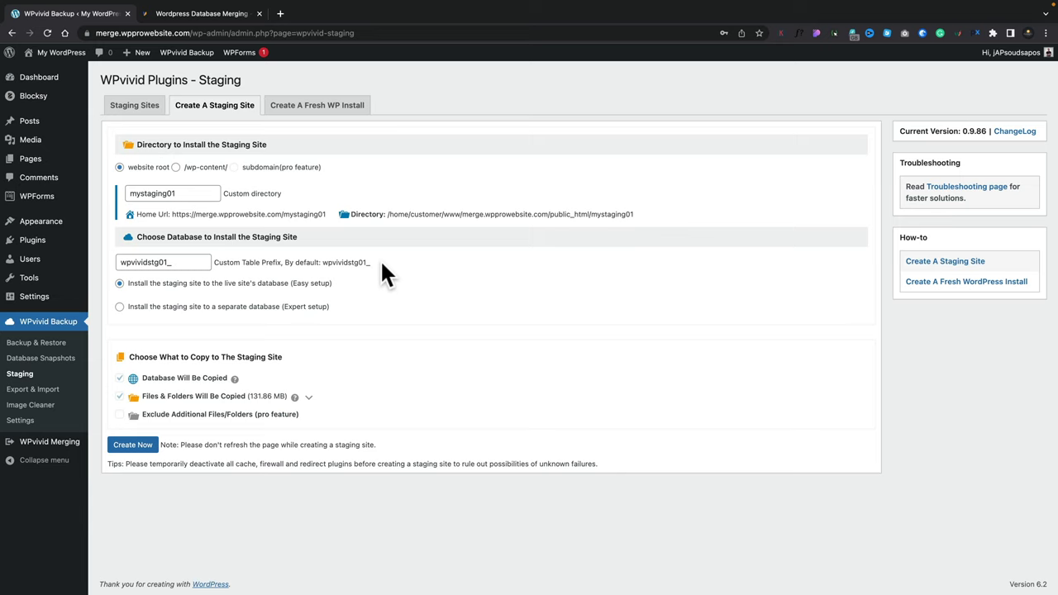
pyautogui.click(133, 451)
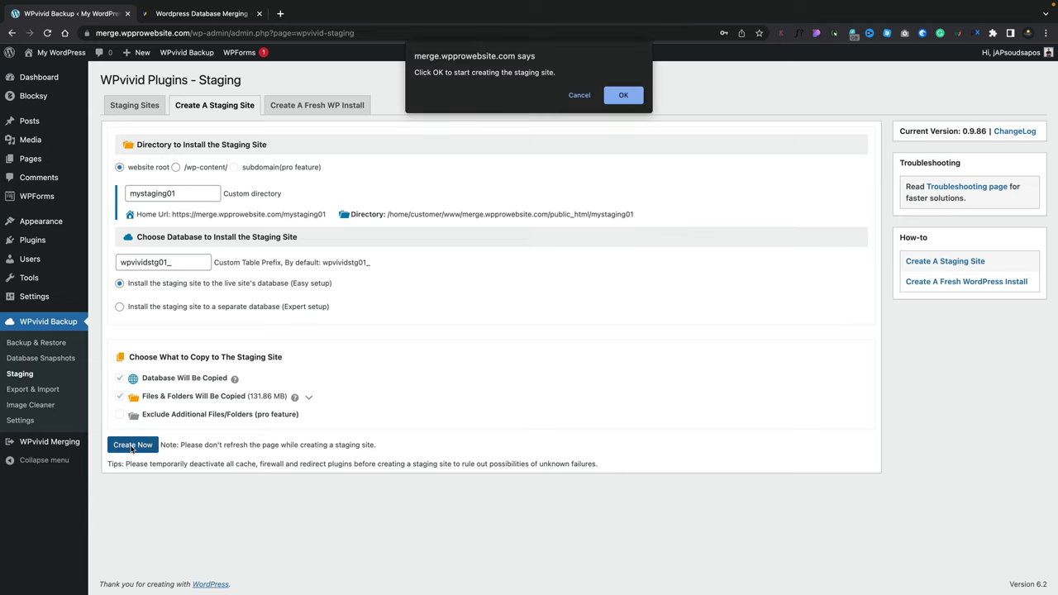
pyautogui.click(622, 95)
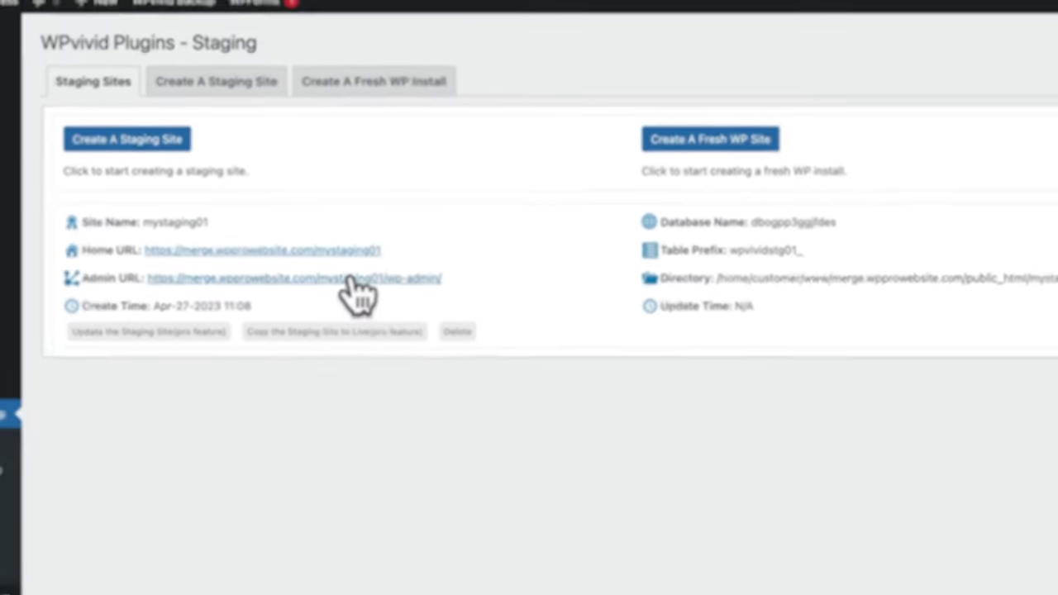
pyautogui.click(304, 234)
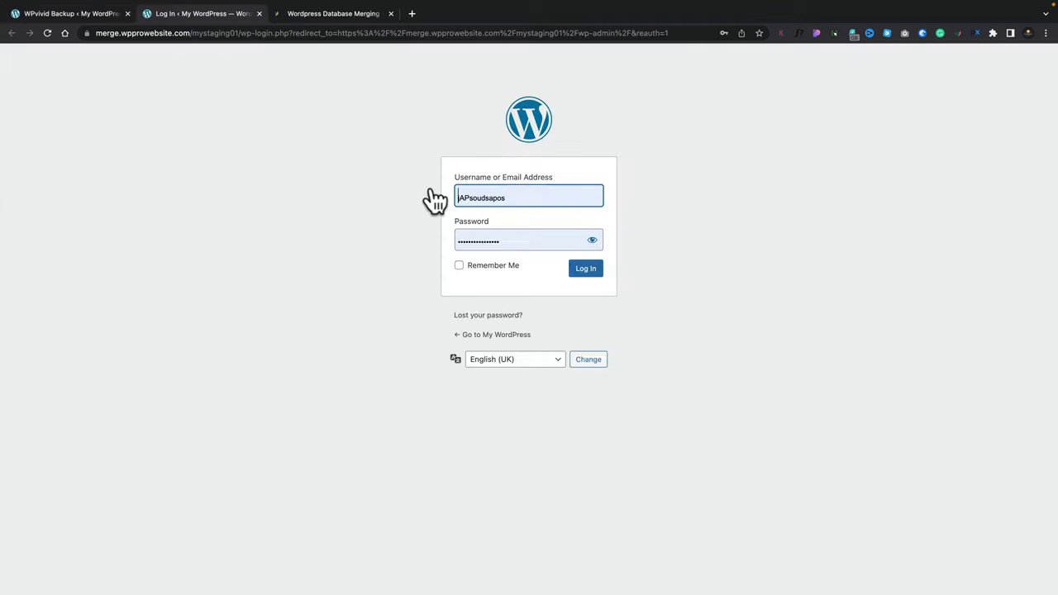
pyautogui.click(586, 270)
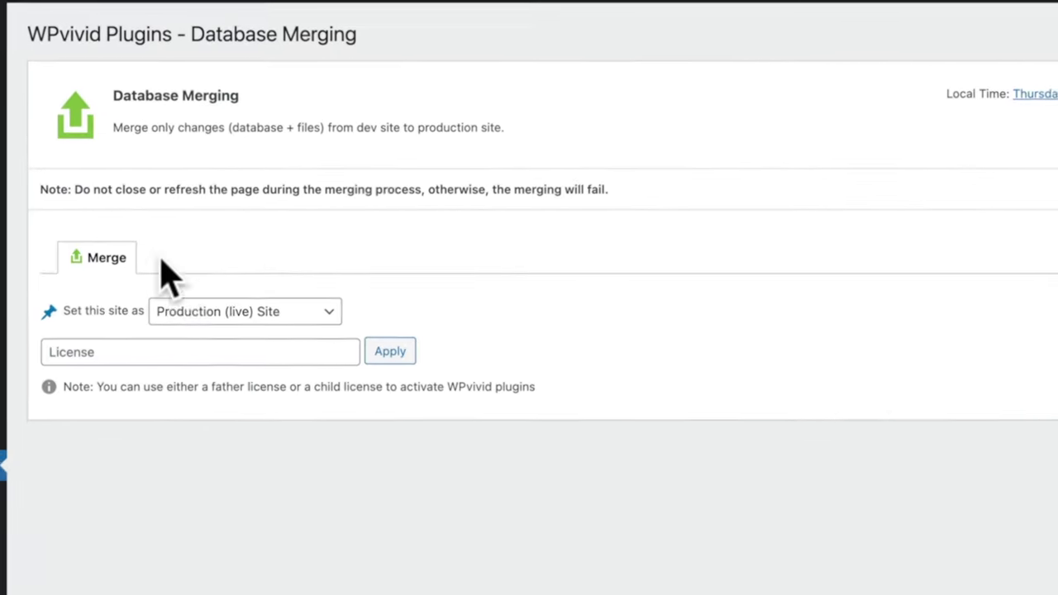
# Set the live site as Production (live) Site in WPvivid Database Merging, enter the license key and apply it, declining the password update.
pyautogui.click(209, 321)
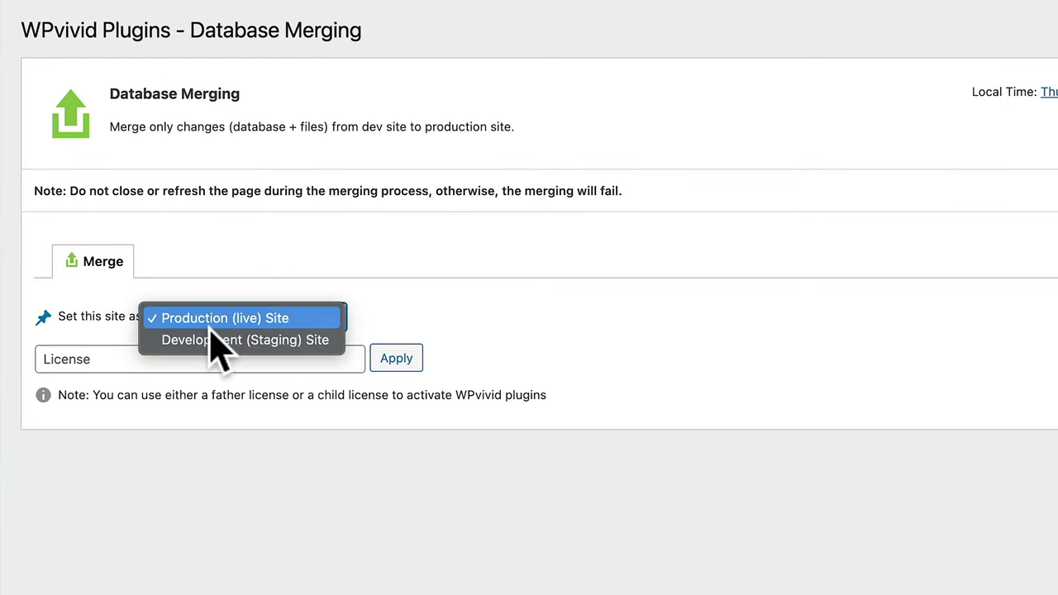
pyautogui.click(248, 353)
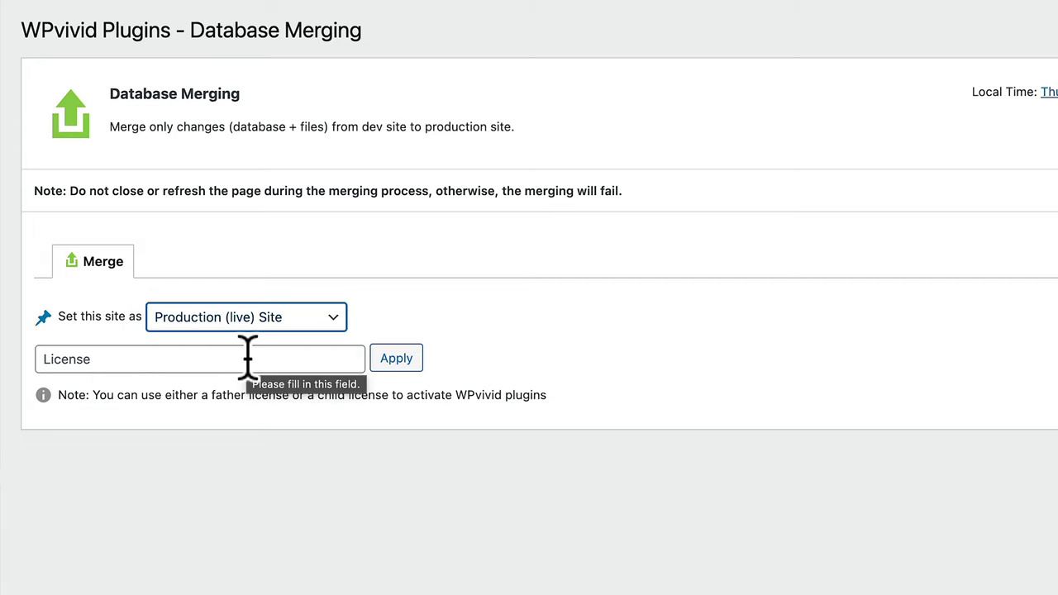
pyautogui.click(248, 357)
pyautogui.hotkey('ctrl', 'v')
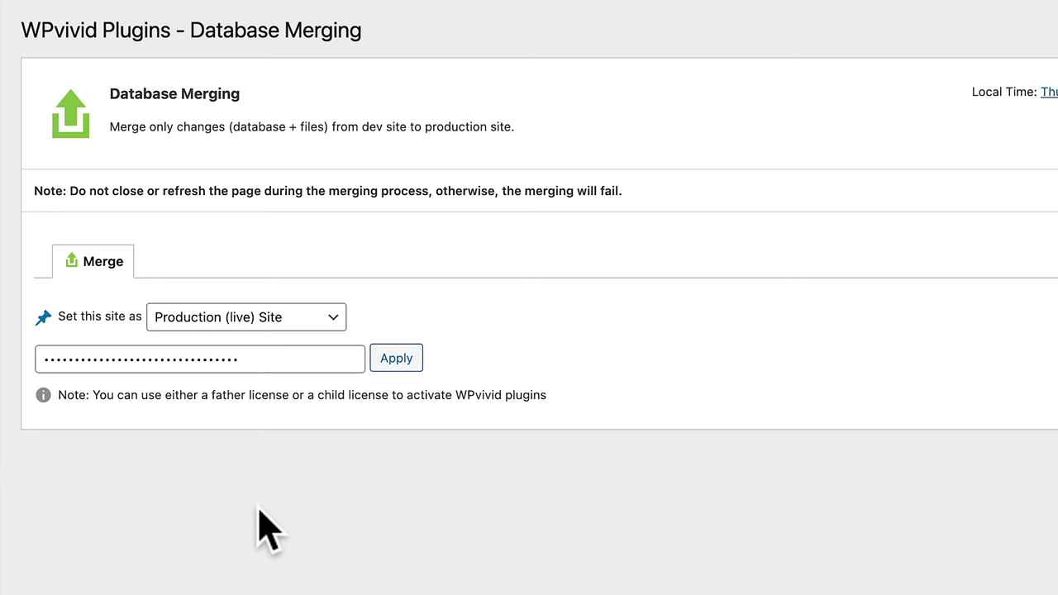
pyautogui.click(396, 358)
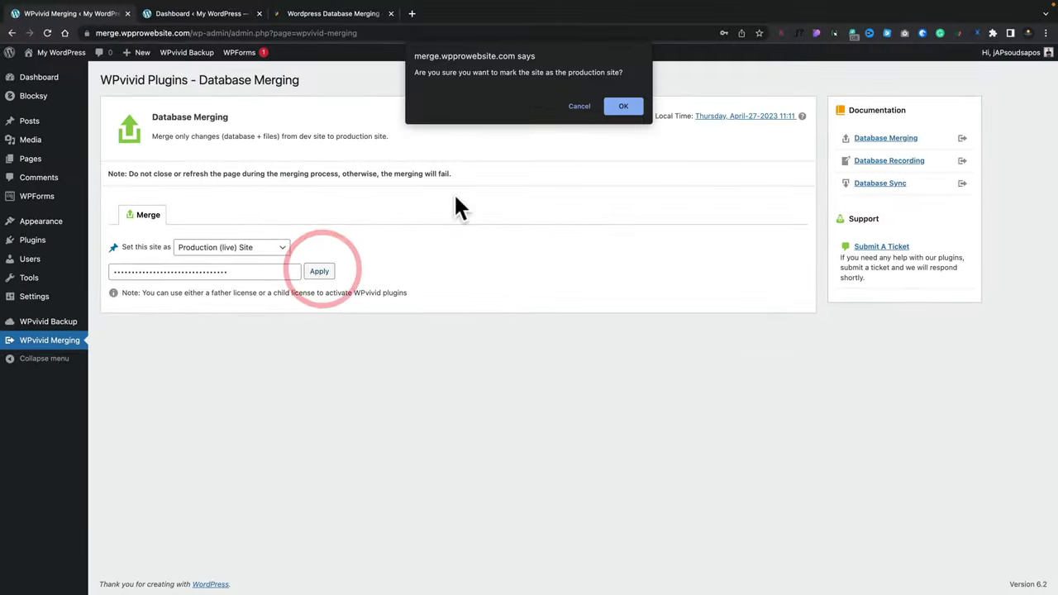
pyautogui.click(629, 105)
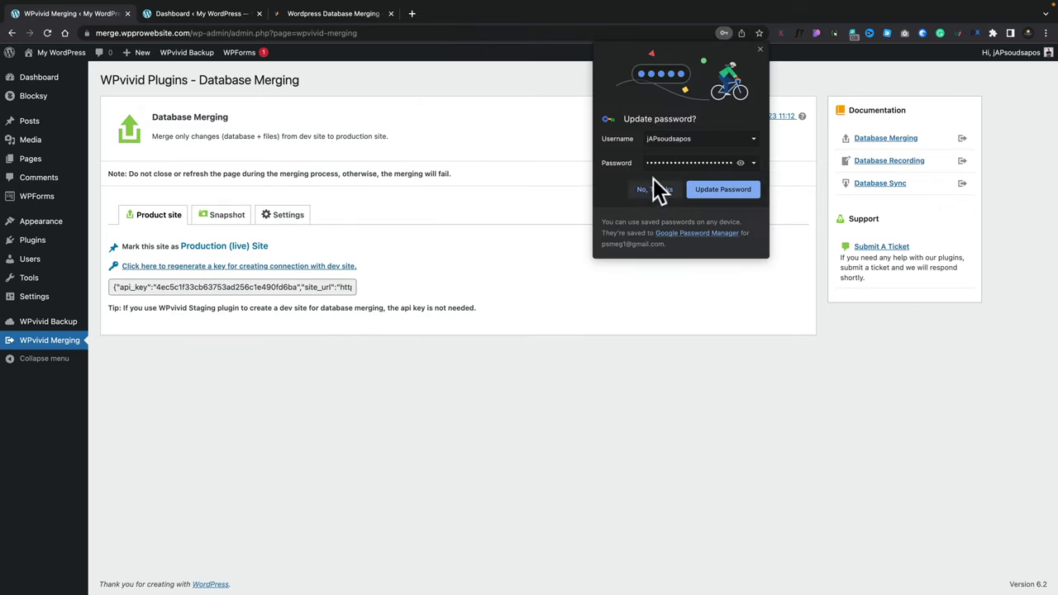
pyautogui.click(760, 49)
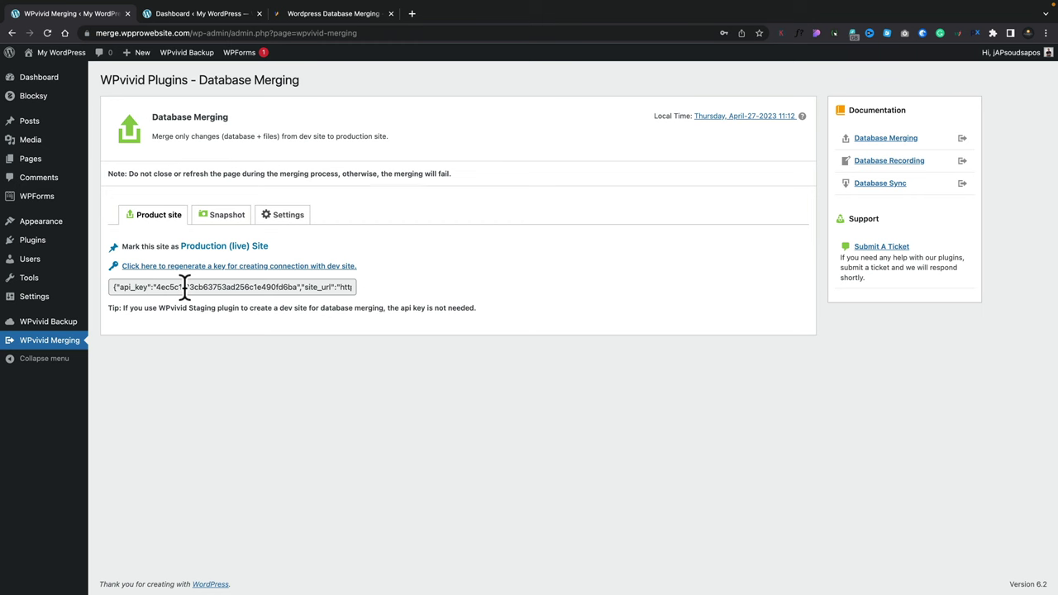
# Set the staging site as Development (Staging) Site in WPvivid Merging, enter the license key and apply it, declining the password update.
pyautogui.click(212, 14)
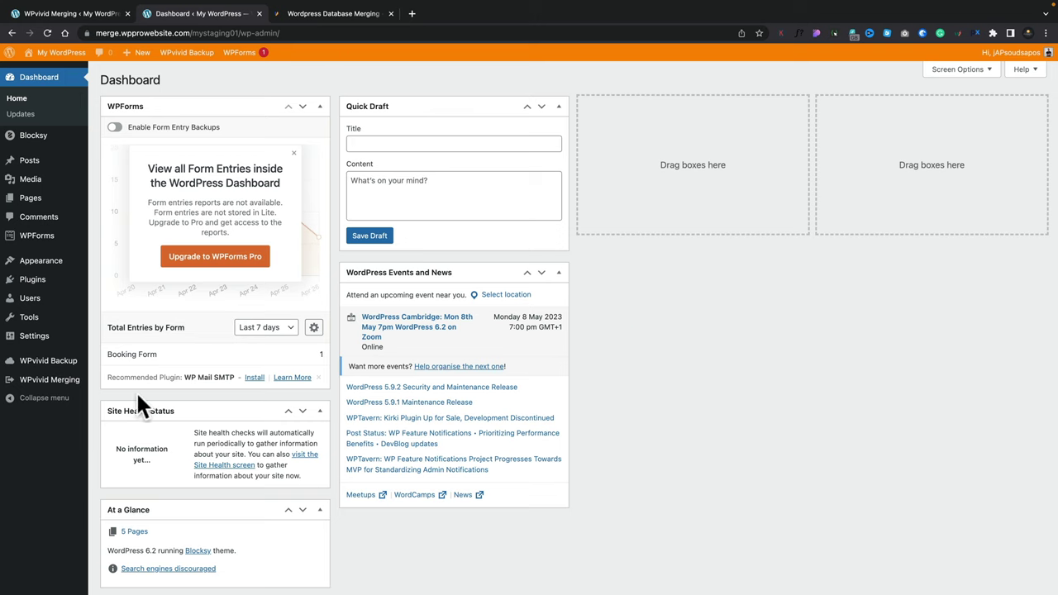
pyautogui.click(49, 391)
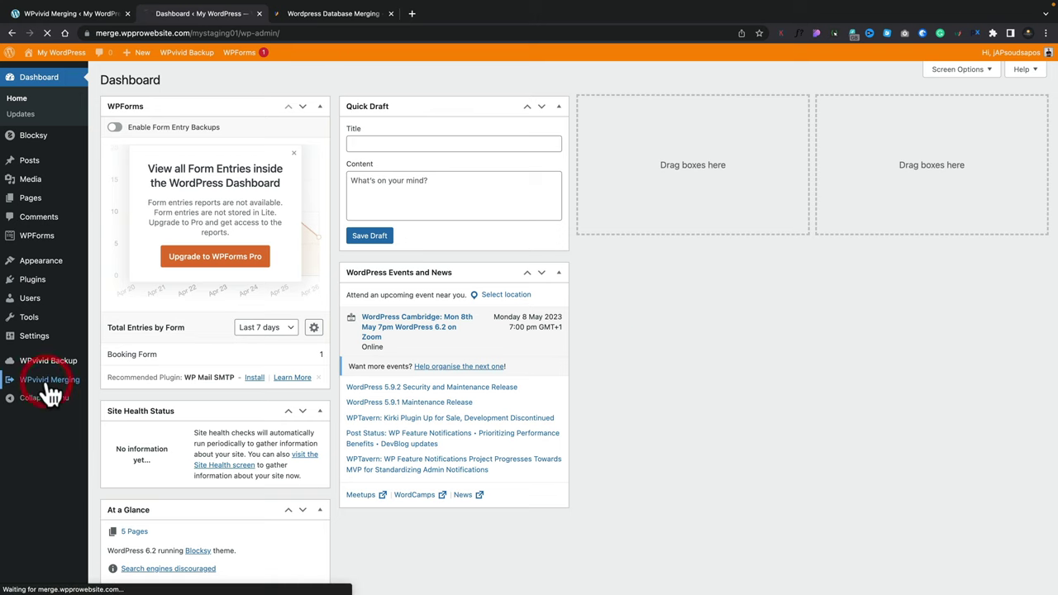
pyautogui.click(236, 246)
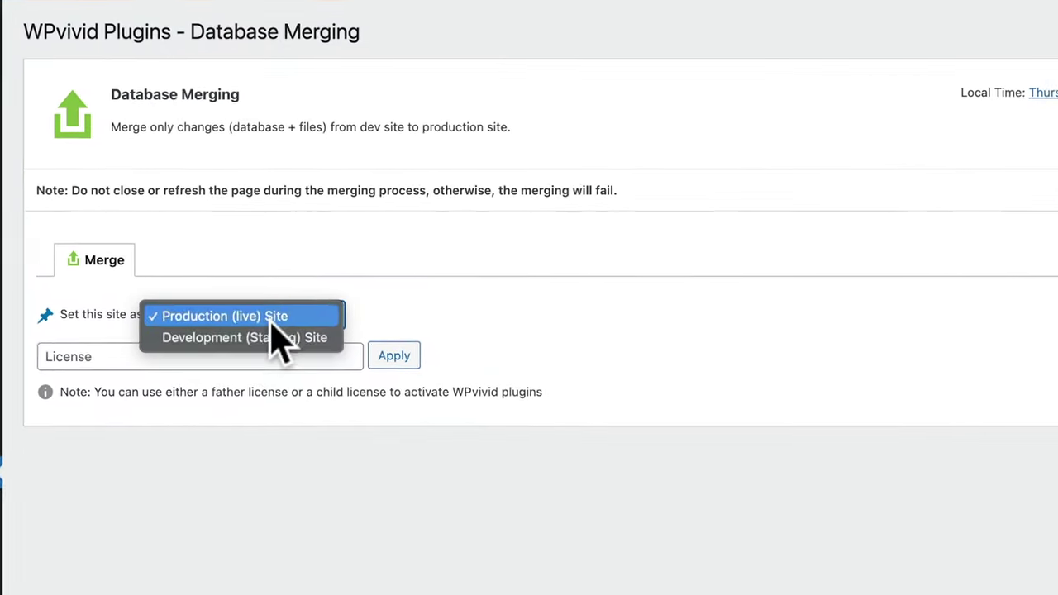
pyautogui.click(263, 316)
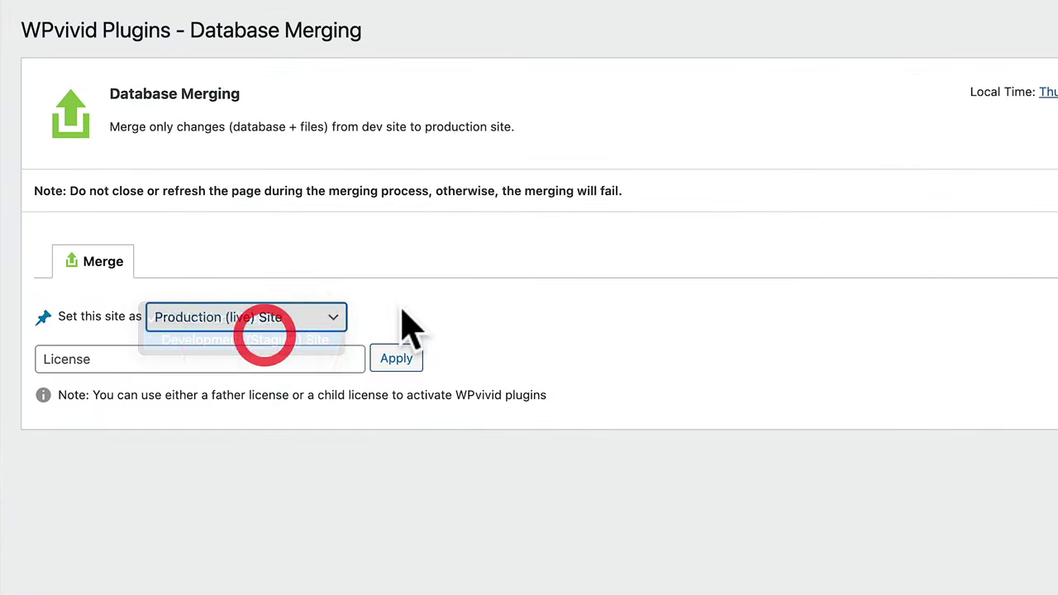
pyautogui.click(294, 360)
pyautogui.hotkey('ctrl', 'v')
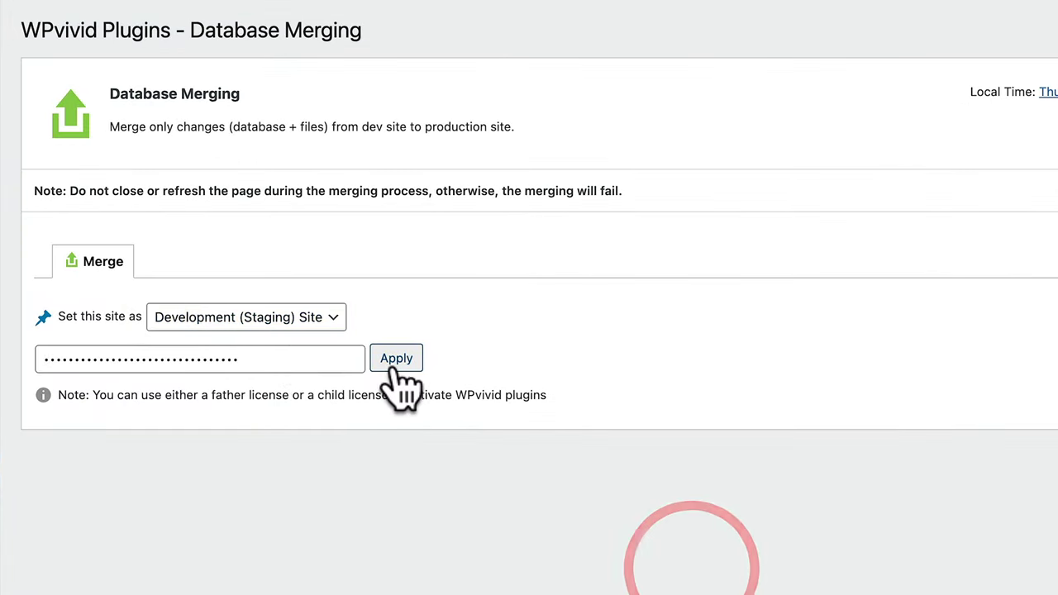
pyautogui.click(395, 361)
pyautogui.click(916, 55)
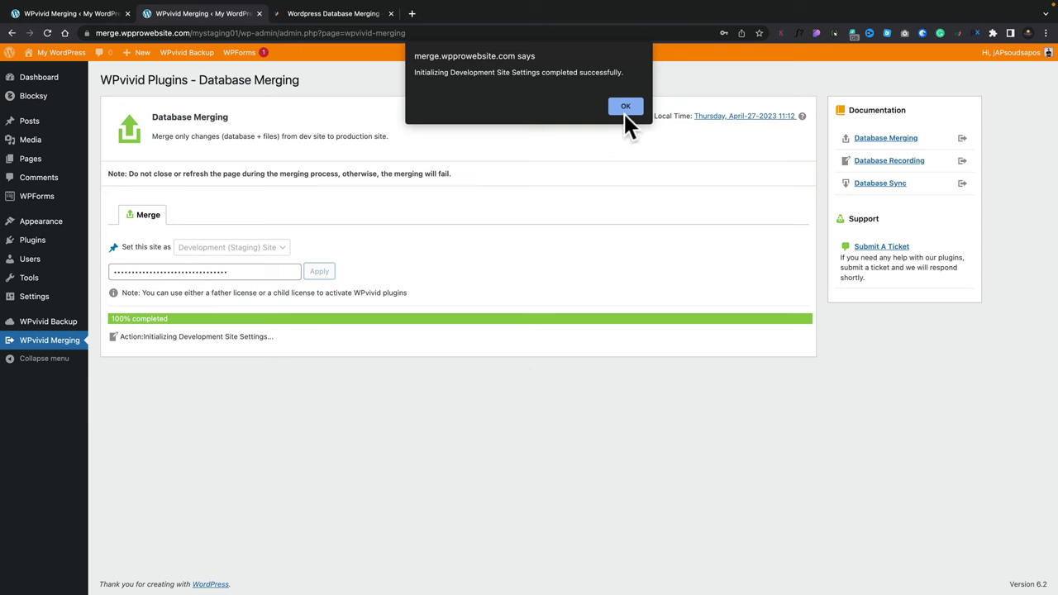
pyautogui.click(626, 107)
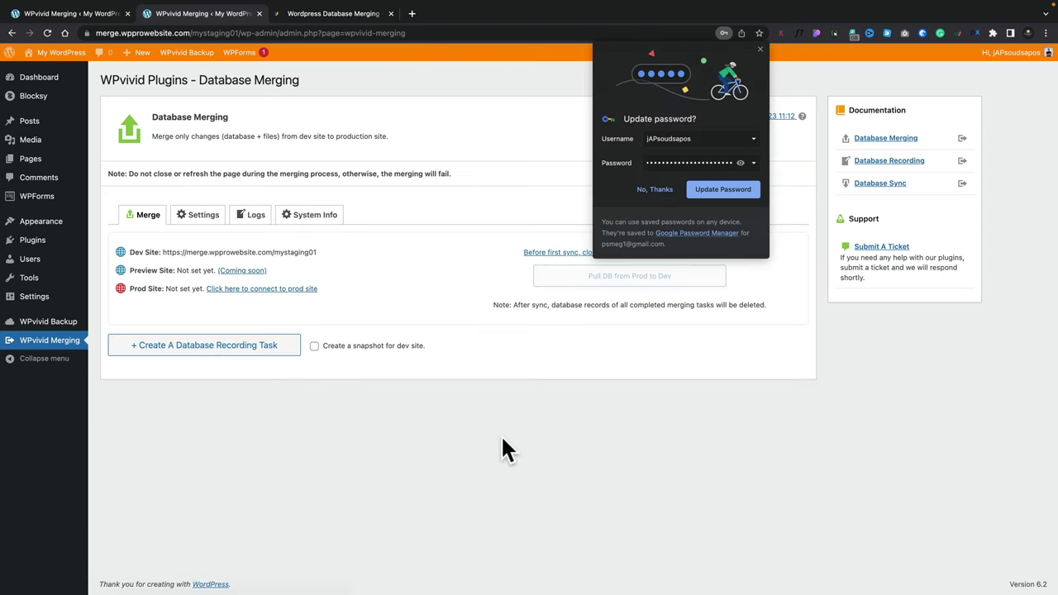
pyautogui.click(760, 49)
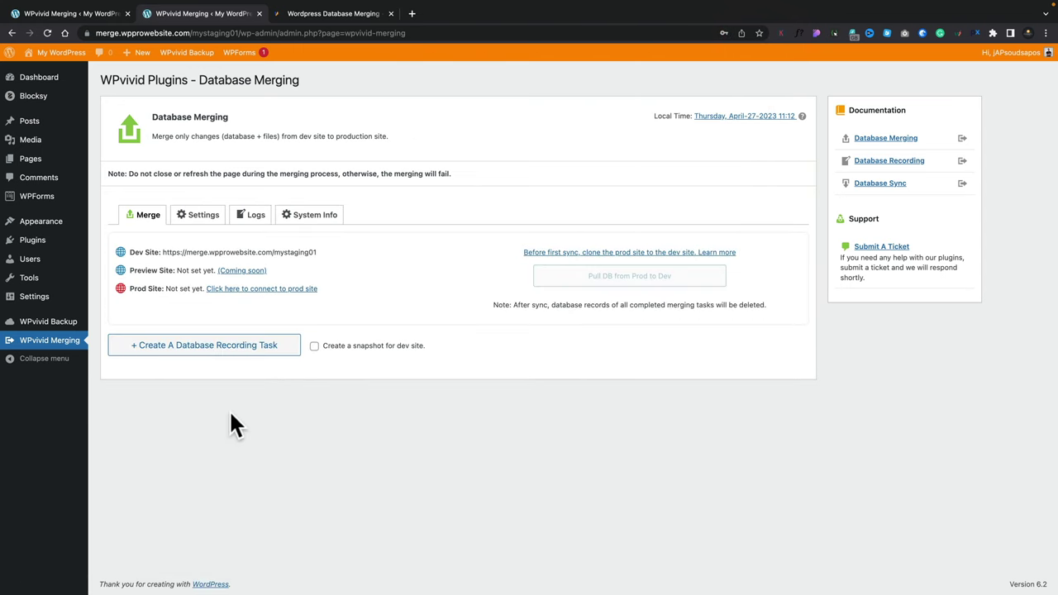
# Copy the API key generated on the production site and paste it into the staging site's production site connection field.
pyautogui.click(241, 289)
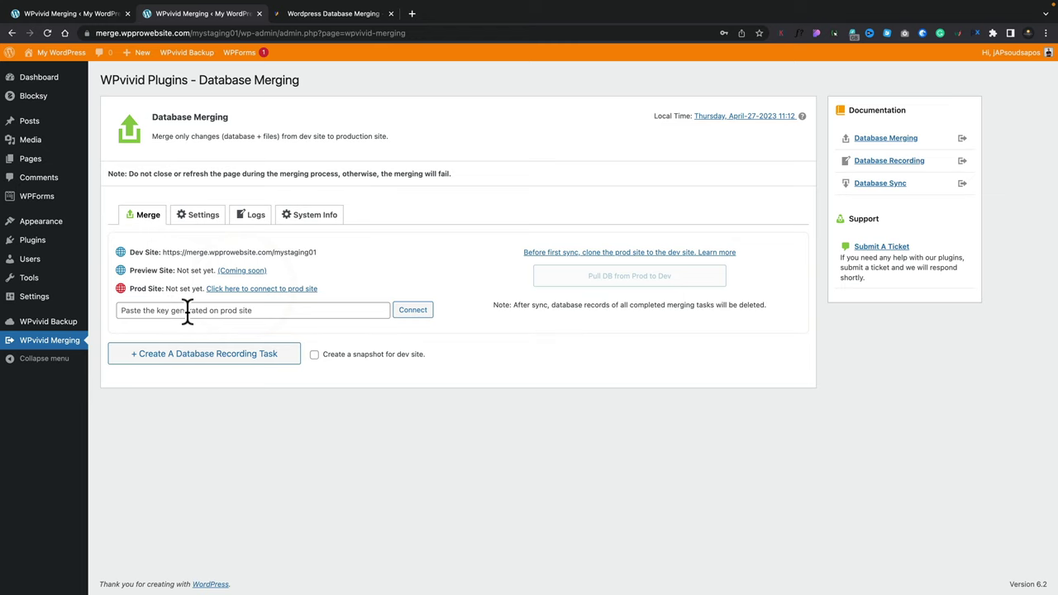
pyautogui.click(84, 18)
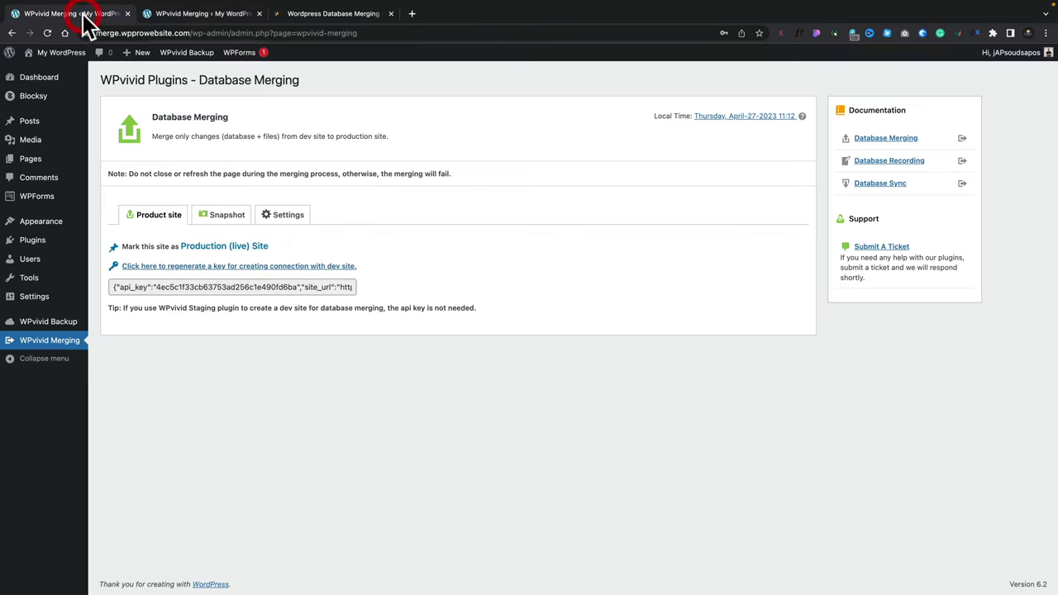
pyautogui.click(280, 287)
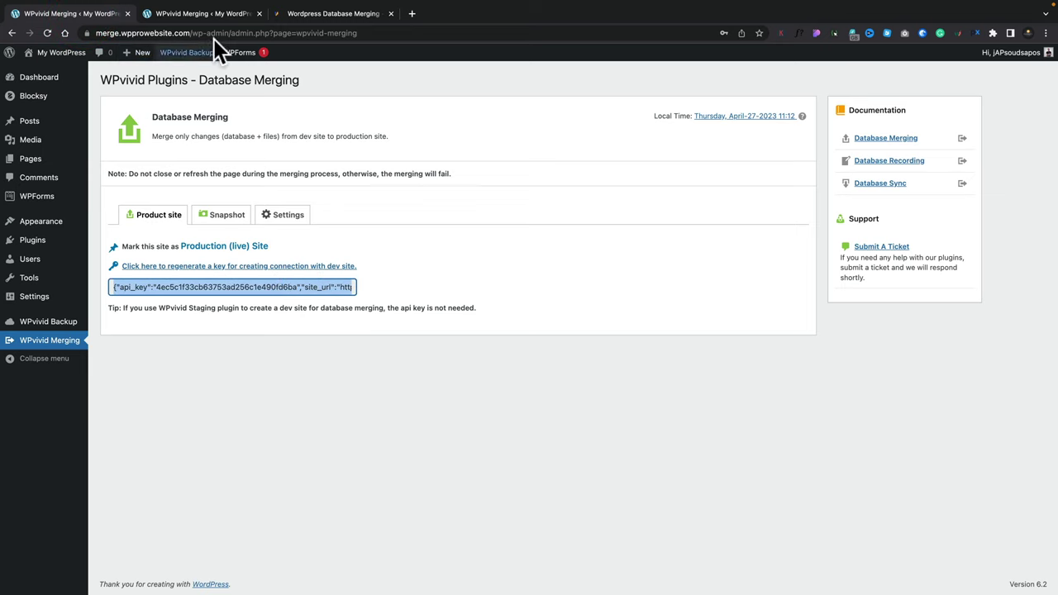
pyautogui.click(209, 15)
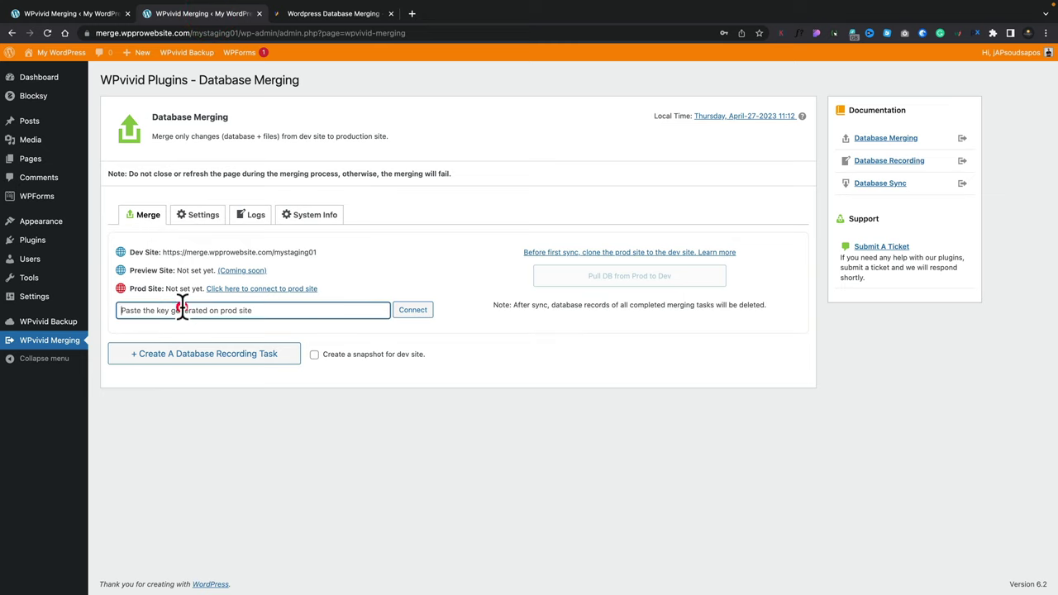
pyautogui.press('super+v')
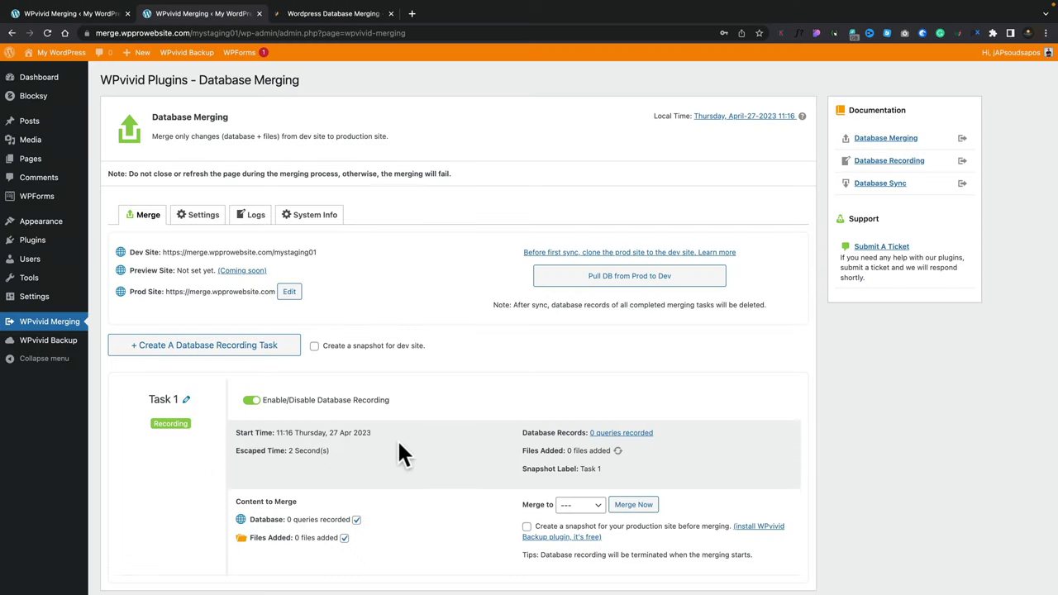
# On the staging site's Home page, replace "Boring" with "Bad" in the hero heading, update the page and return to the page list.
pyautogui.scroll(-1, 477, 468)
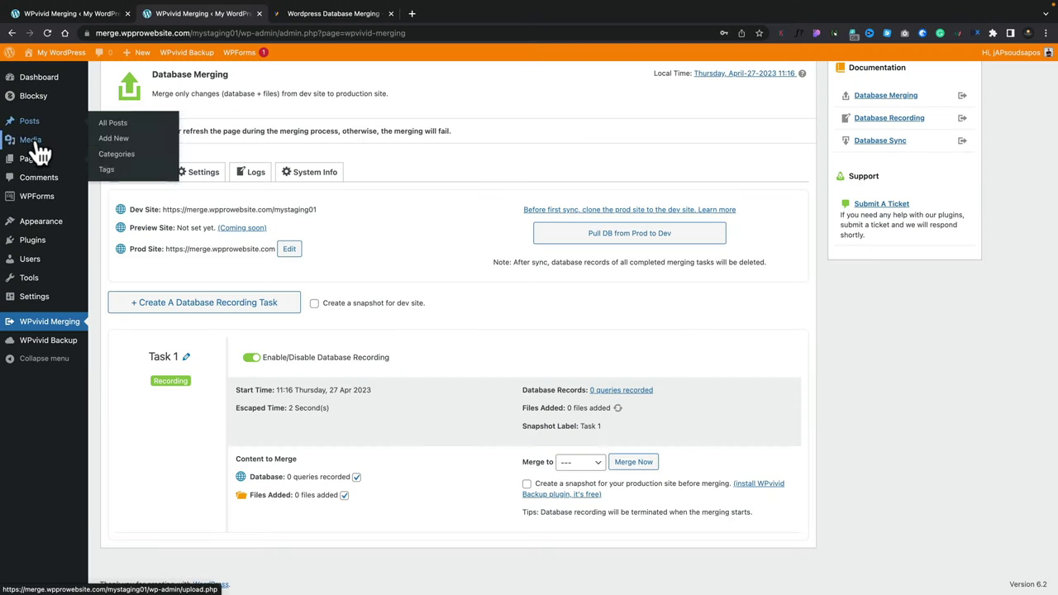
pyautogui.click(31, 158)
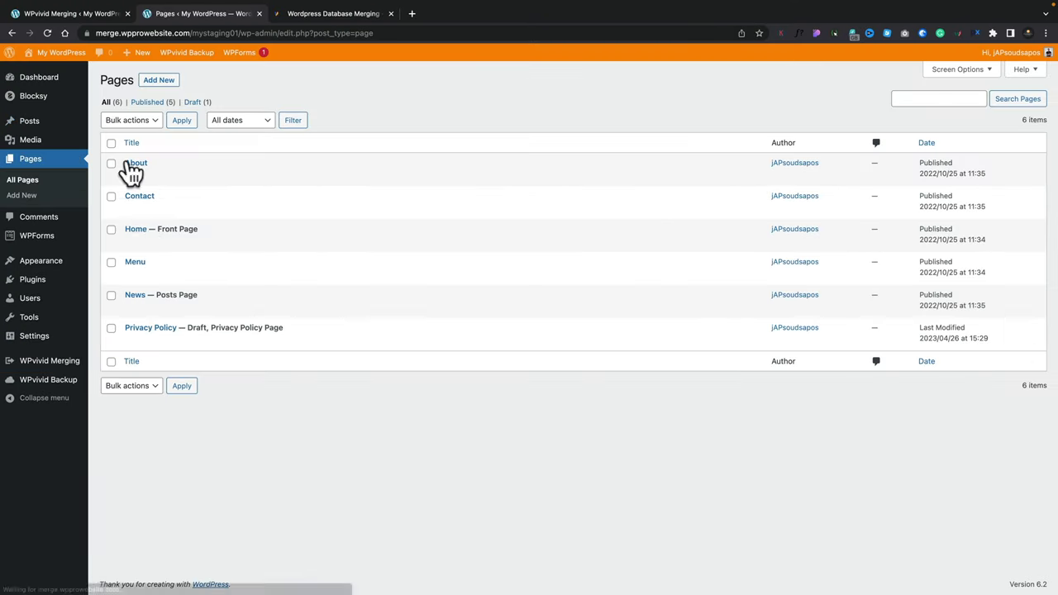
pyautogui.click(136, 231)
pyautogui.scroll(-3, 568, 382)
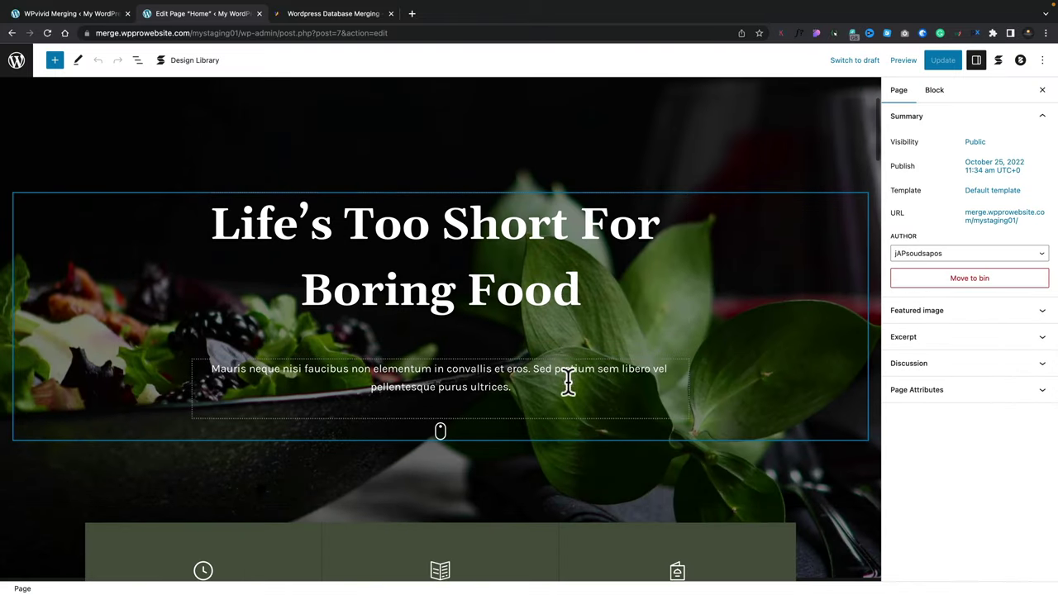
pyautogui.doubleClick(442, 291)
pyautogui.write('Bad')
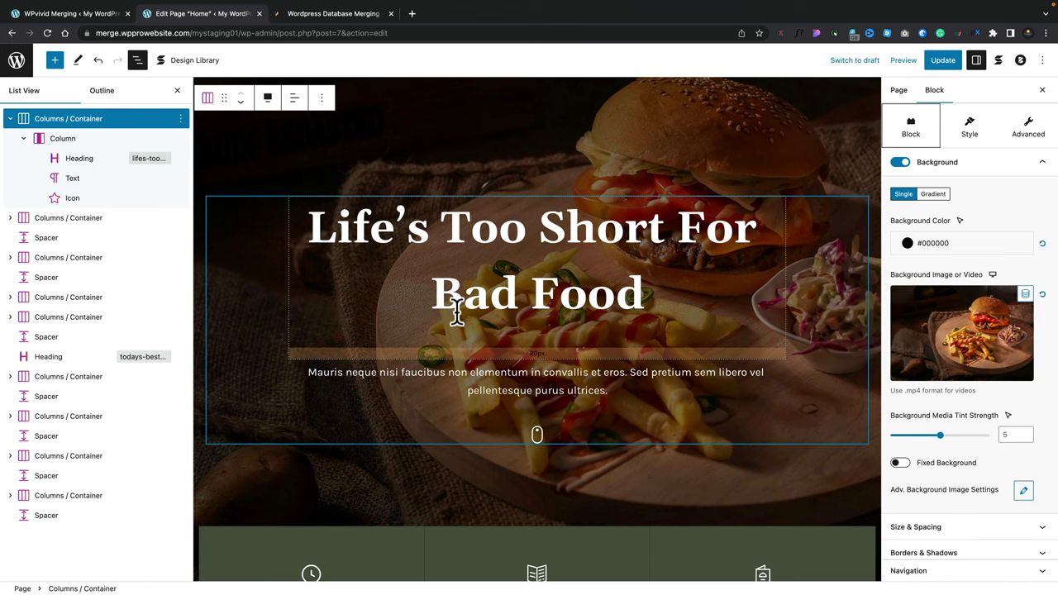
pyautogui.click(959, 66)
pyautogui.click(16, 59)
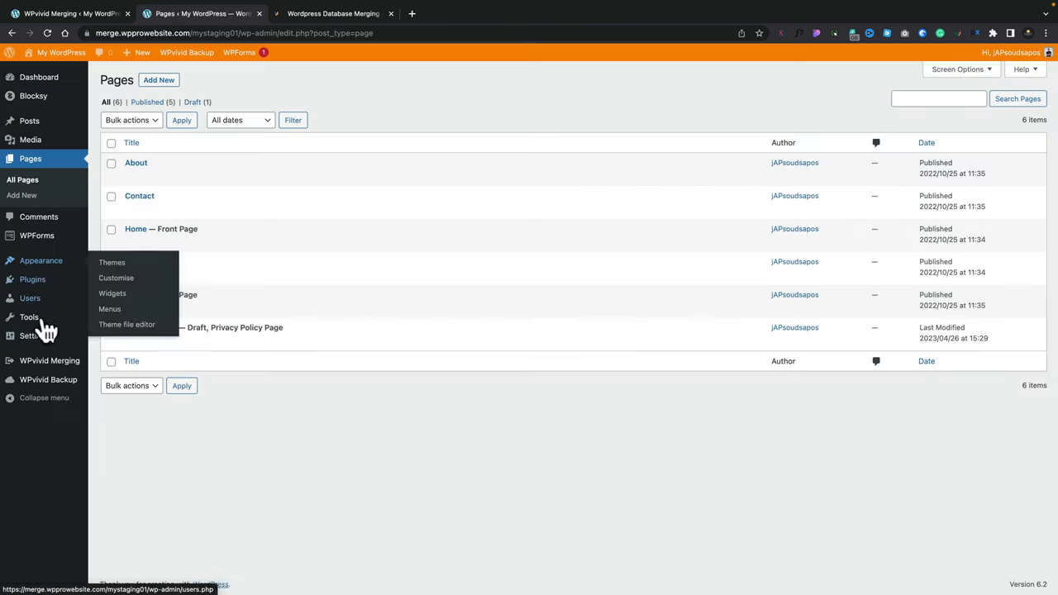
# Merge the database and file changes of Task 1 into the production site with a snapshot, and check the live home page.
pyautogui.moveTo(47, 387)
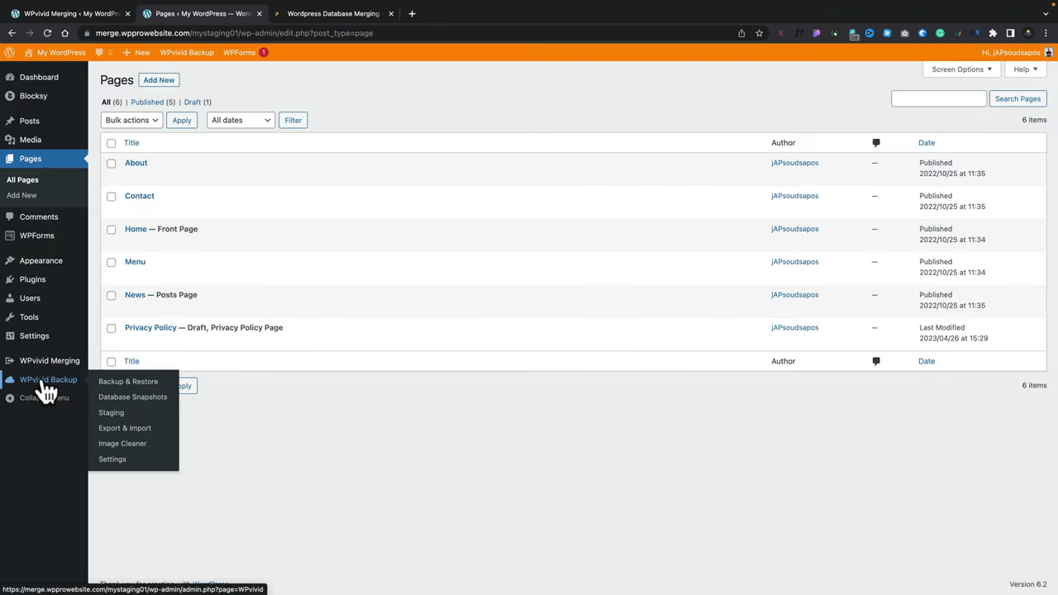
pyautogui.click(48, 363)
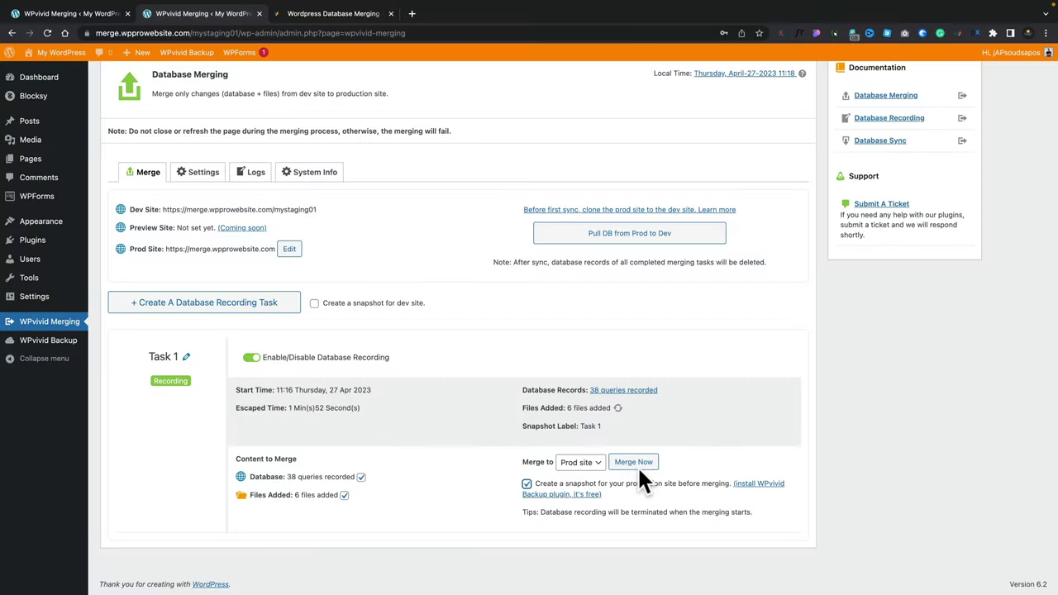
pyautogui.click(633, 465)
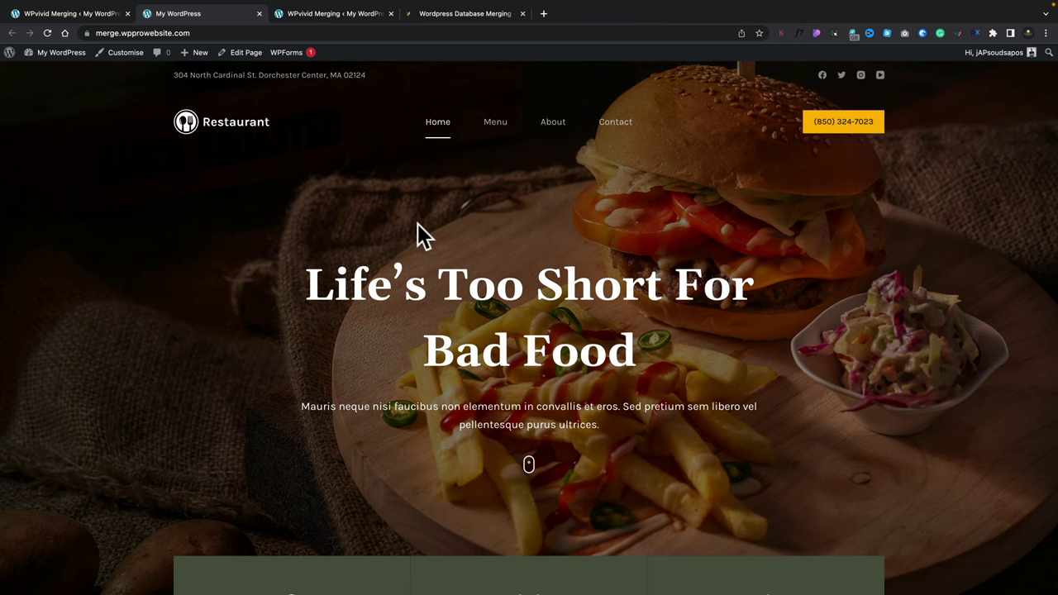
pyautogui.scroll(-5, 417, 222)
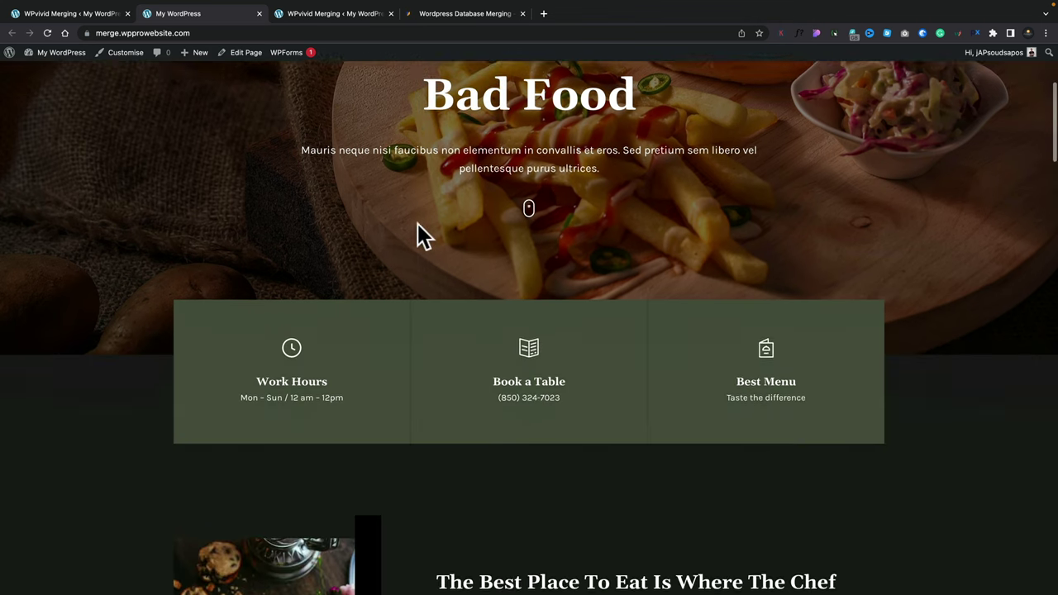
pyautogui.scroll(5, 420, 236)
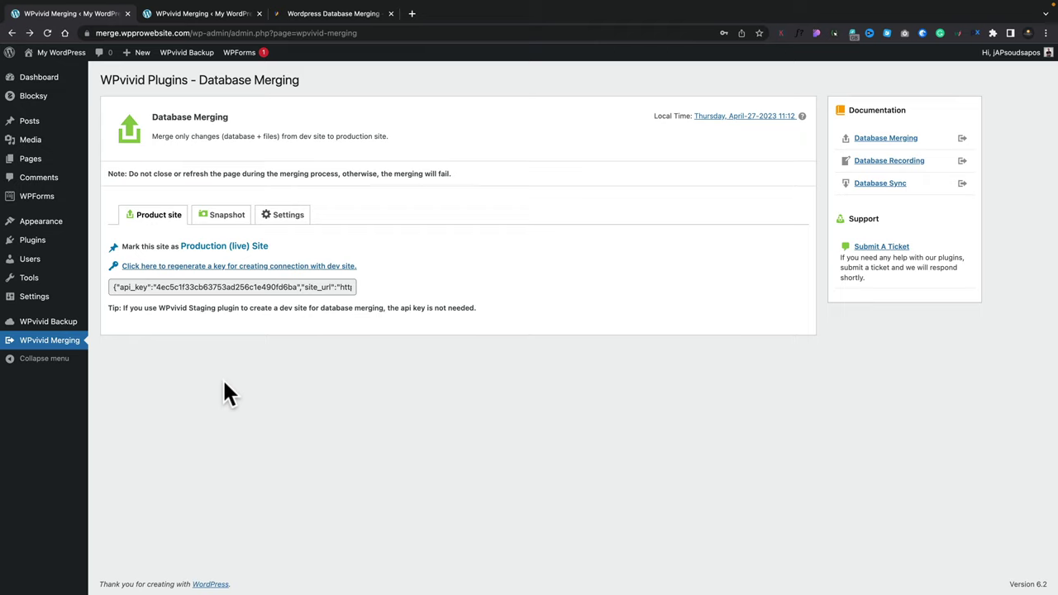
# Review the production site's database snapshots and the available snapshot retention limits in the snapshot settings.
pyautogui.click(222, 218)
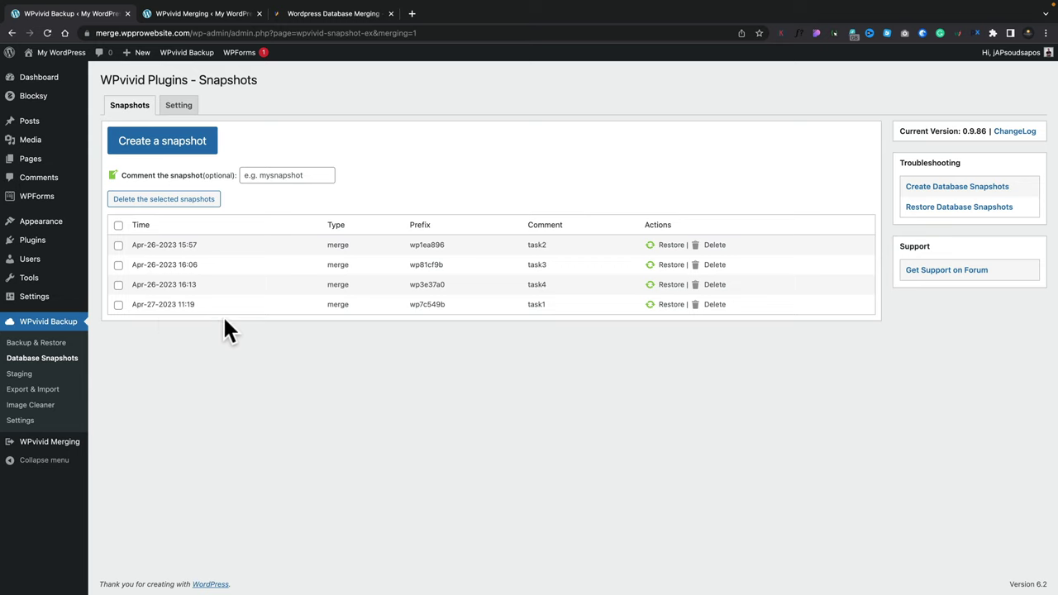
pyautogui.moveTo(188, 305); pyautogui.dragTo(199, 304)
pyautogui.click(178, 106)
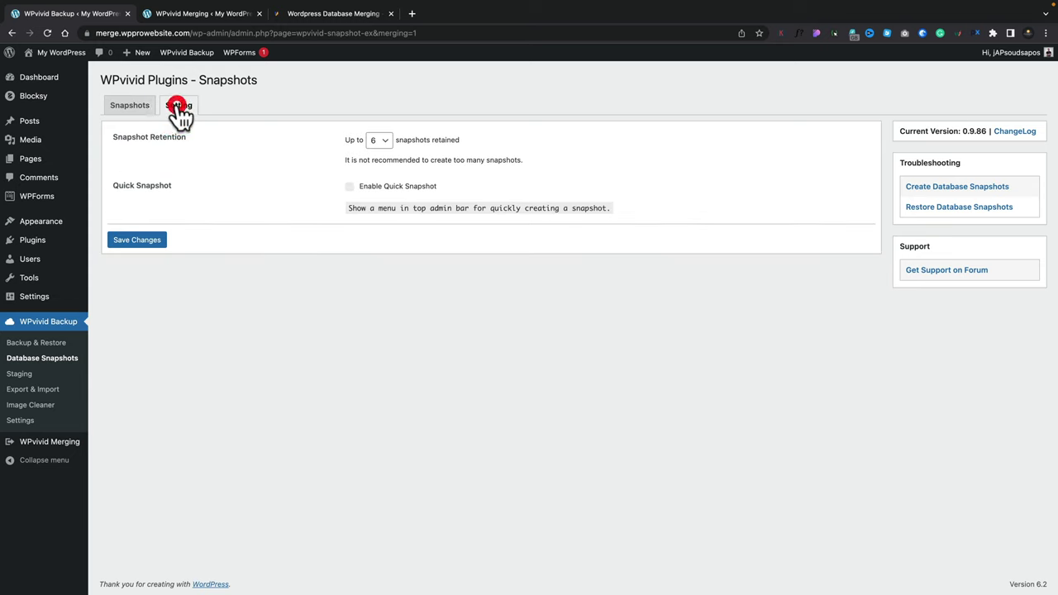
pyautogui.click(385, 140)
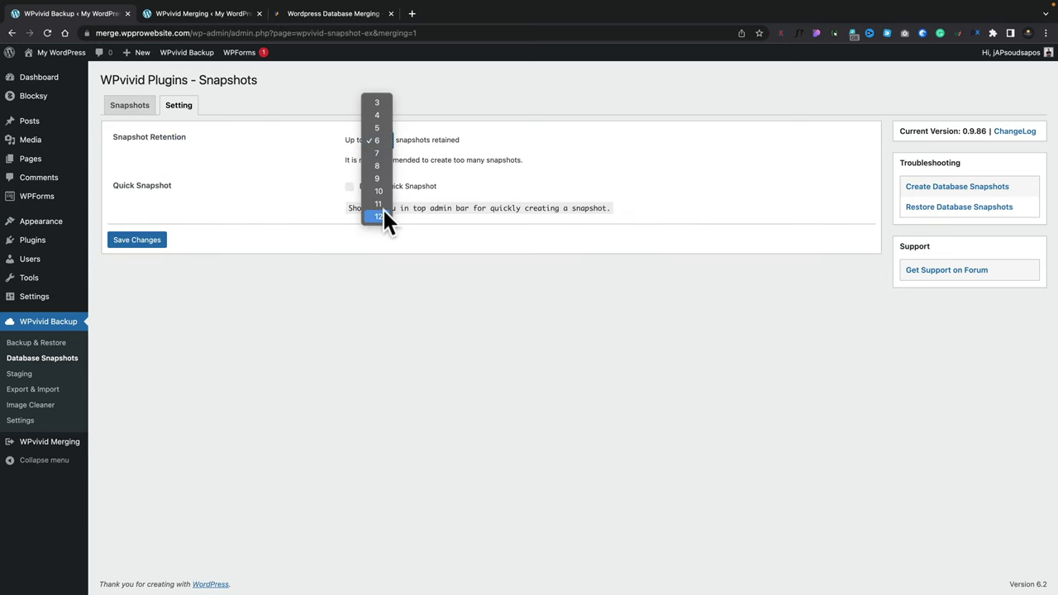
pyautogui.click(267, 214)
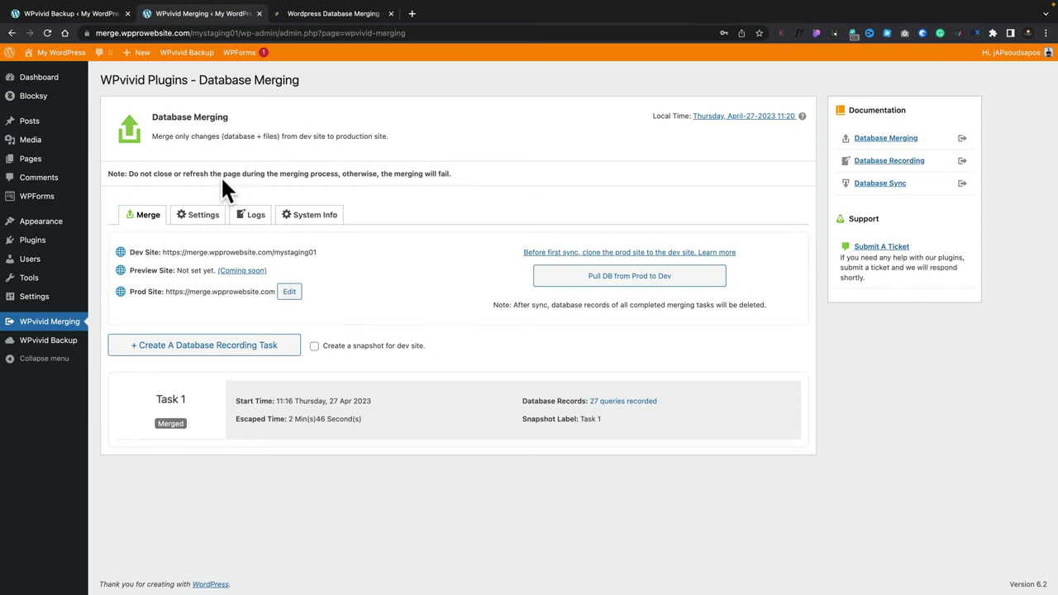
# Examine the staging site's WPvivid Merging settings, including the snapshot retention options, records optimization schedule and merging parameters.
pyautogui.click(203, 216)
pyautogui.scroll(-3, 201, 220)
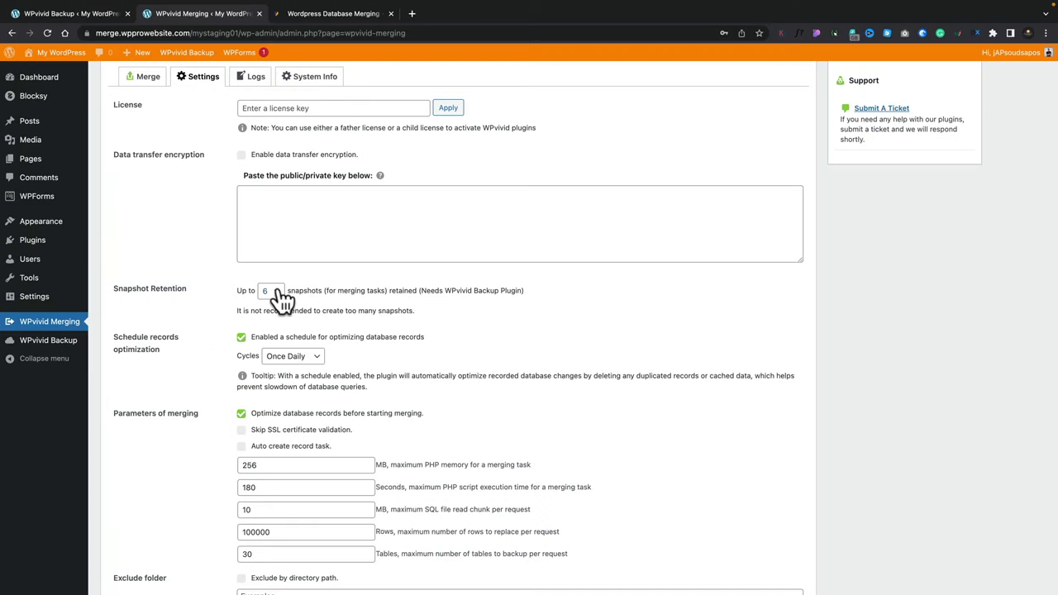
pyautogui.click(273, 292)
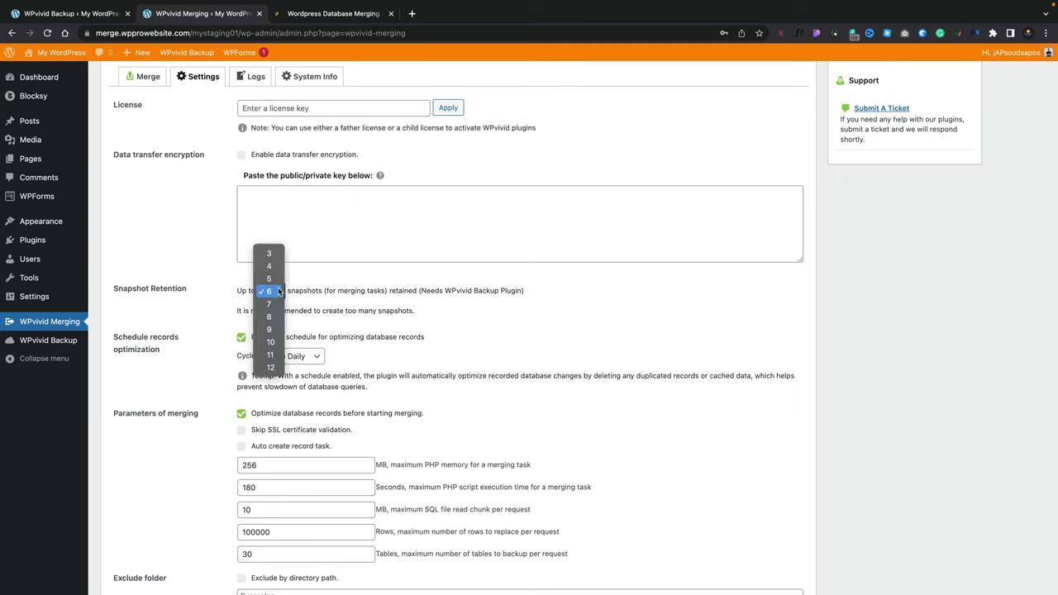
pyautogui.click(275, 291)
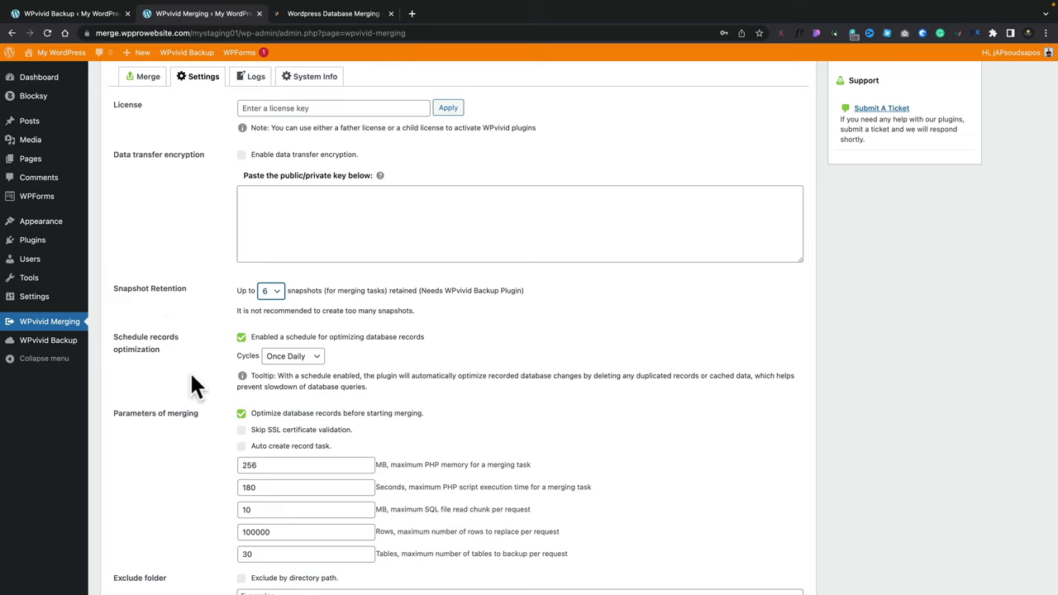
pyautogui.scroll(-3, 185, 384)
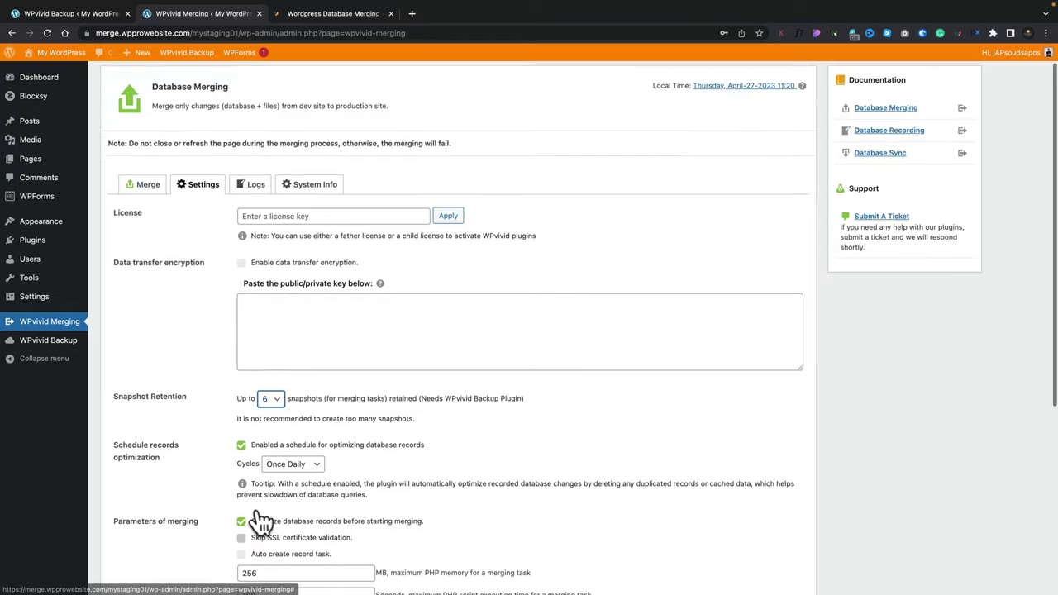
# Check the staging site's database merge logs and its system information in WPvivid Merging.
pyautogui.click(250, 187)
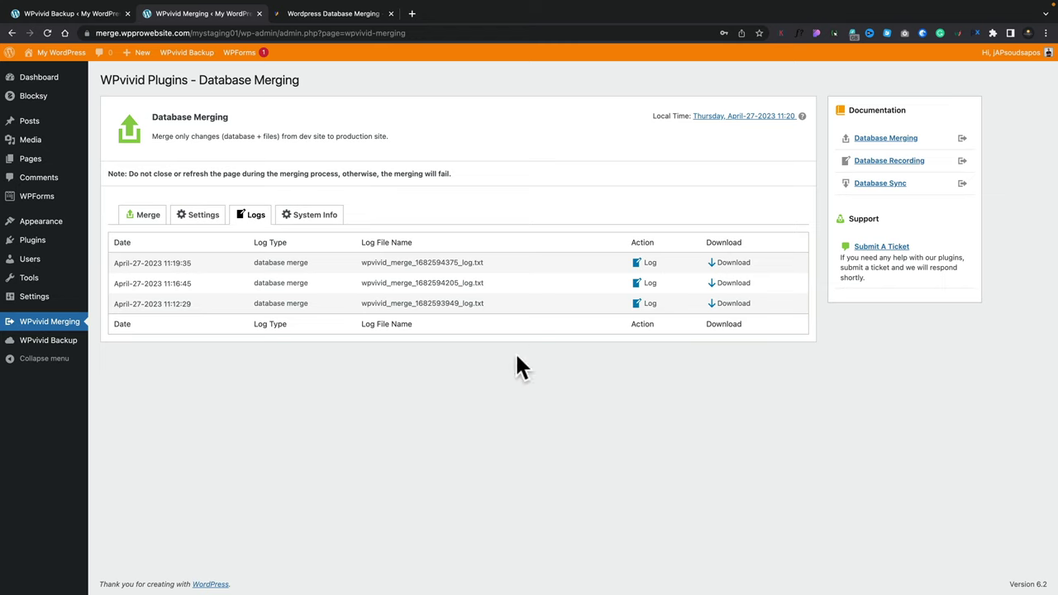
pyautogui.click(307, 224)
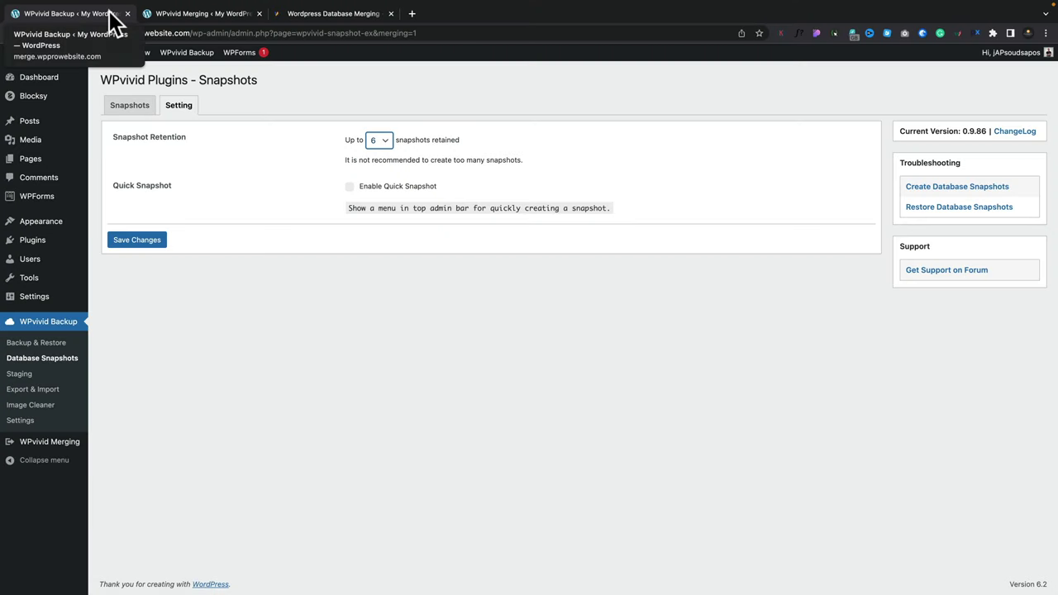
# Open the WPvivid Backup staging page on the production site.
pyautogui.click(20, 374)
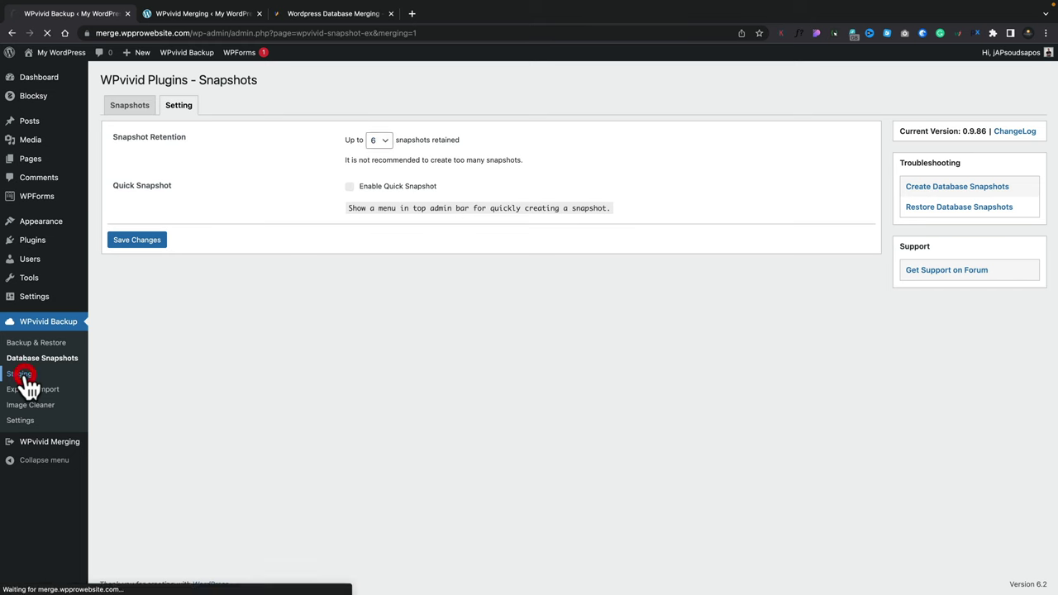